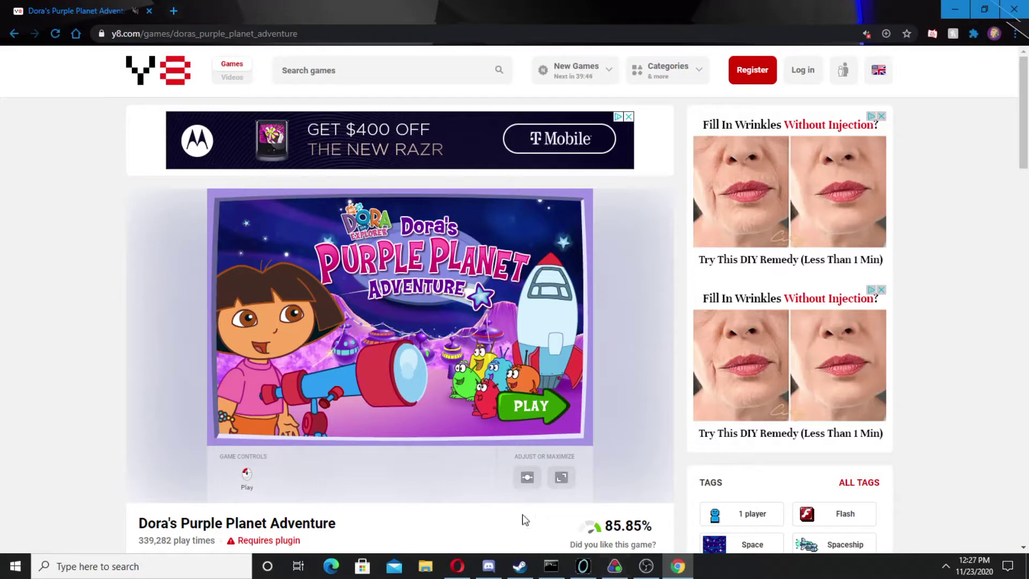
# Step: Start the game from the title screen and grab the five green alien pieces along the top
pyautogui.click(517, 403)
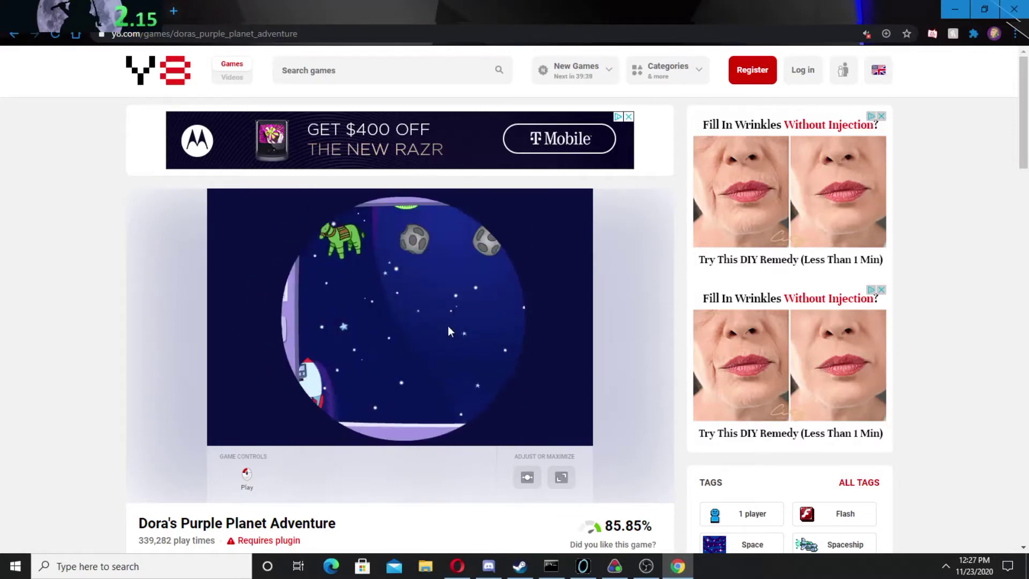
pyautogui.click(347, 288)
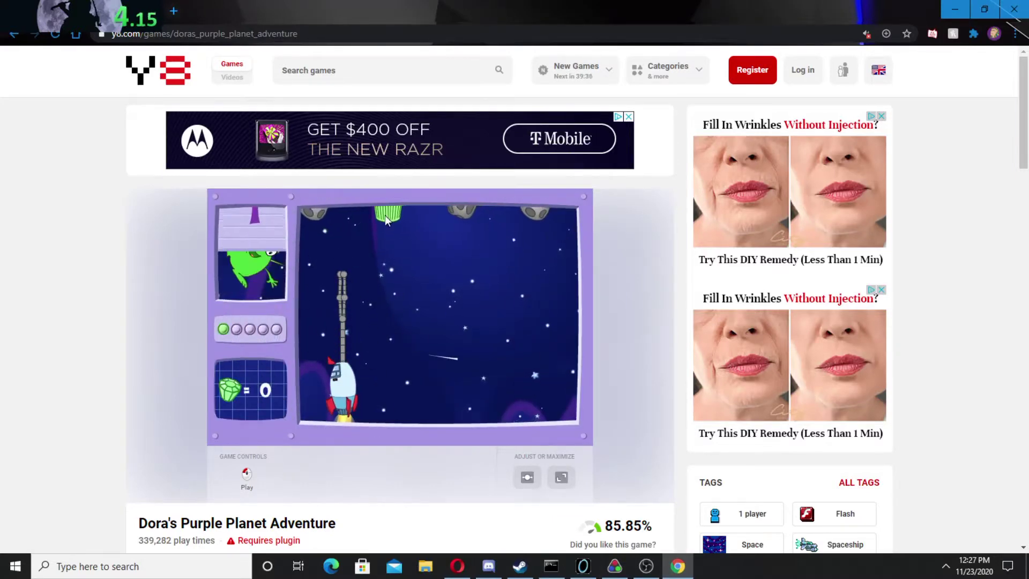
pyautogui.click(385, 227)
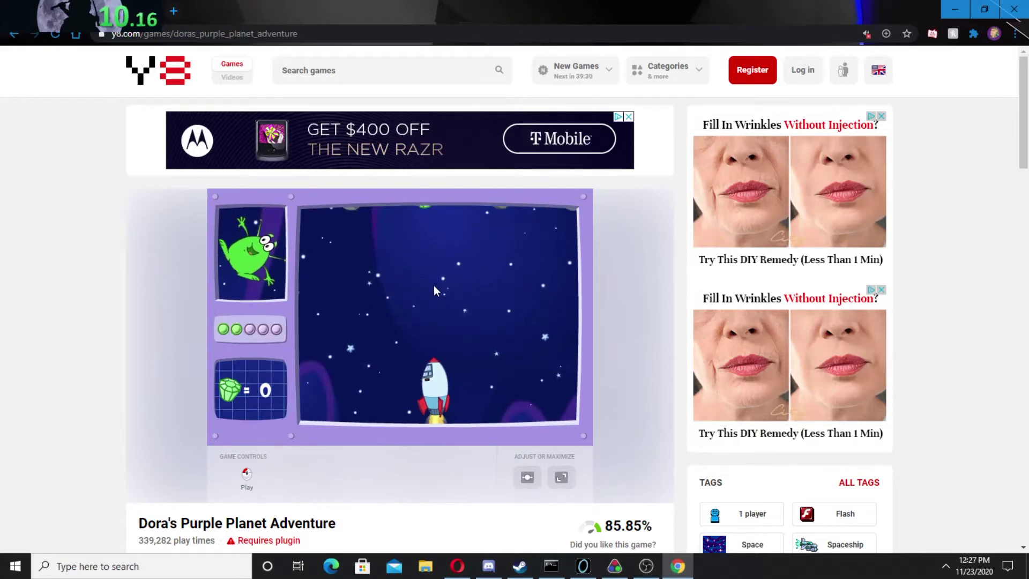
pyautogui.click(300, 221)
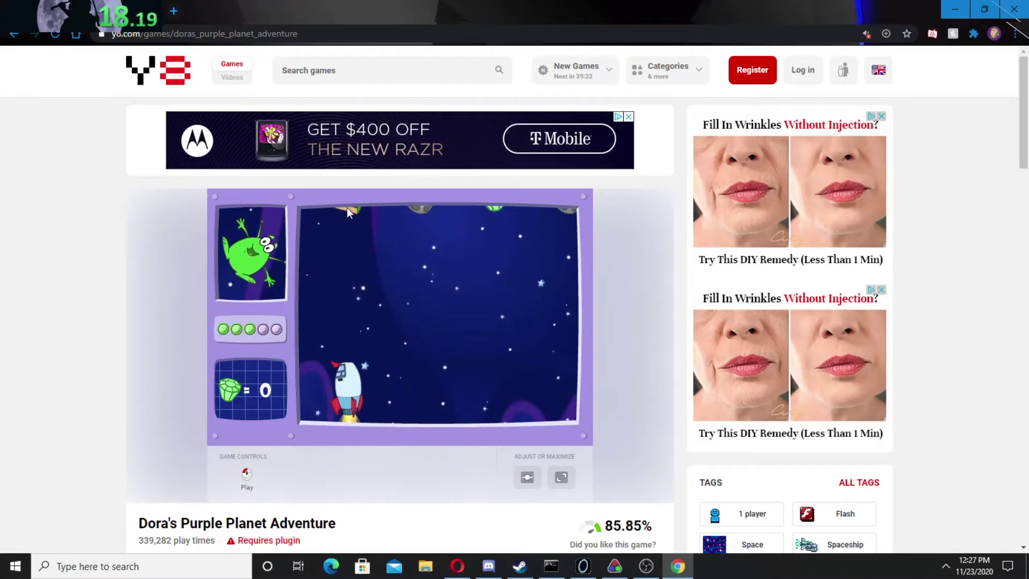
pyautogui.click(347, 208)
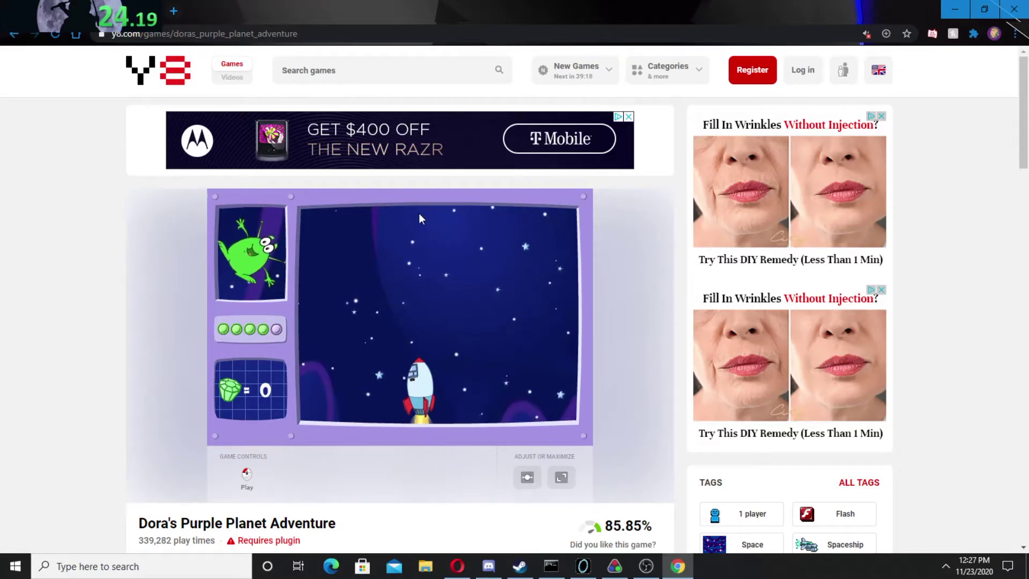
pyautogui.click(533, 207)
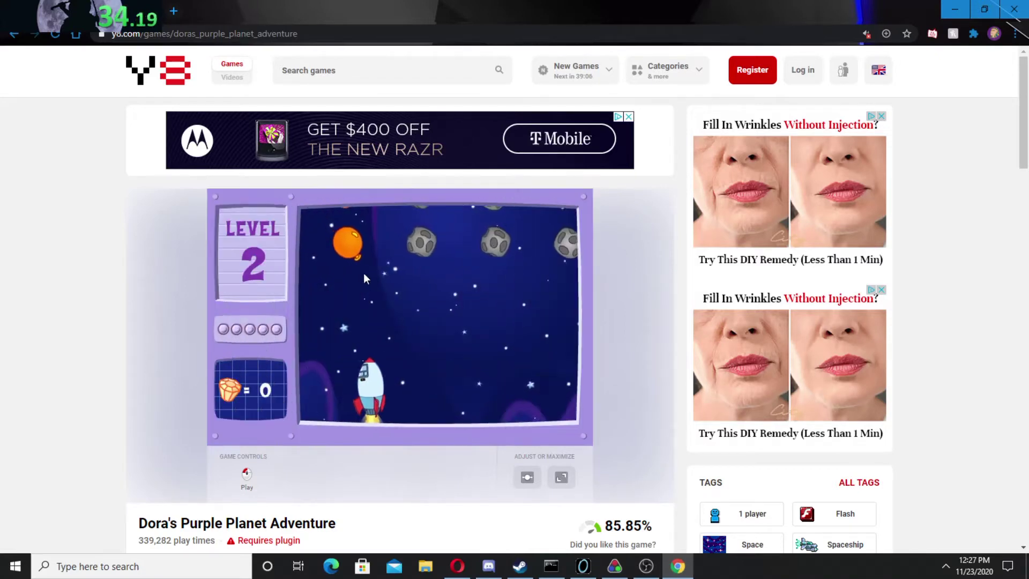
# Step: Steer the rocket under the orange gem and the five orange pieces and grab each one
pyautogui.click(353, 263)
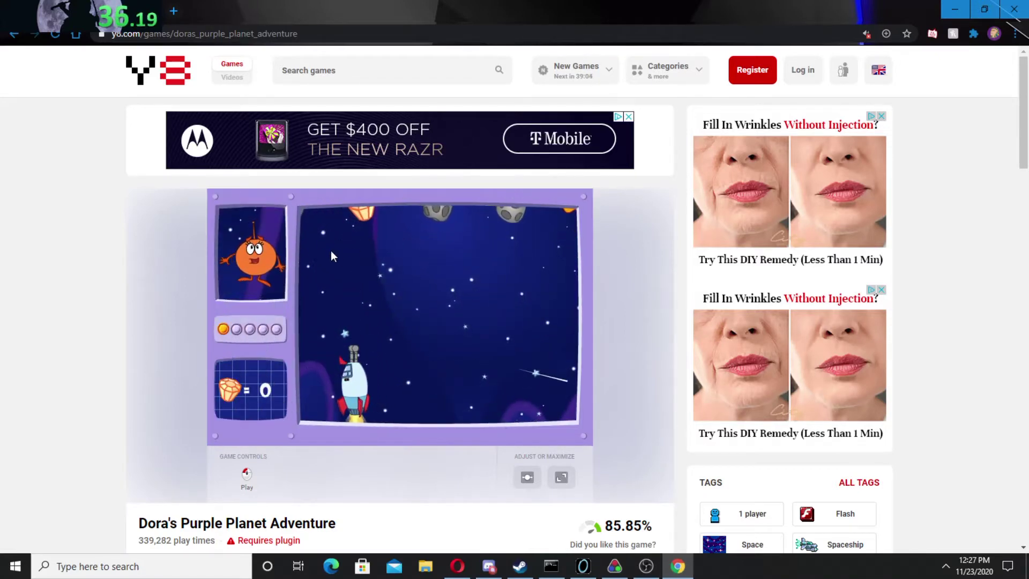
pyautogui.click(559, 354)
pyautogui.click(585, 215)
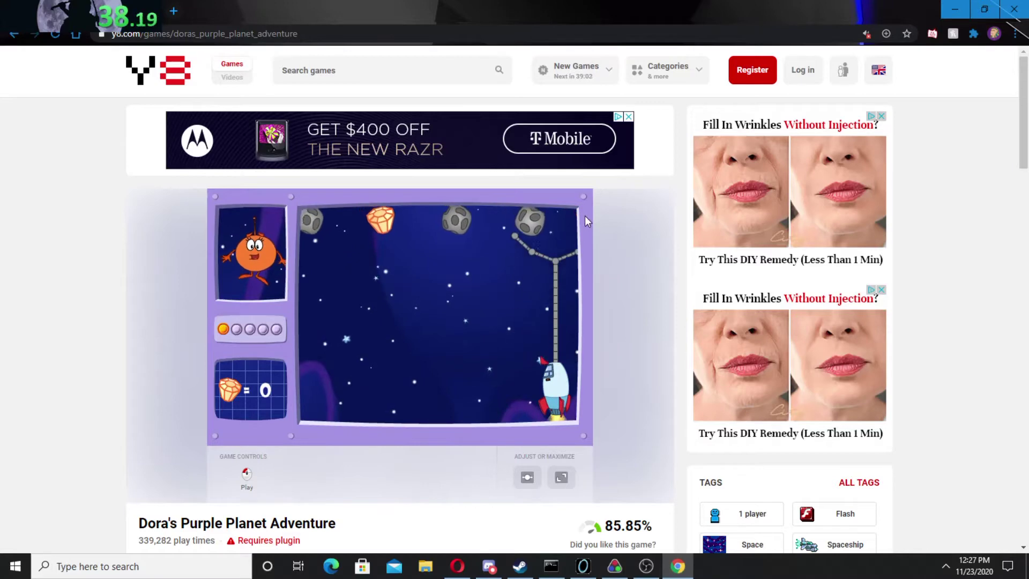
pyautogui.click(410, 256)
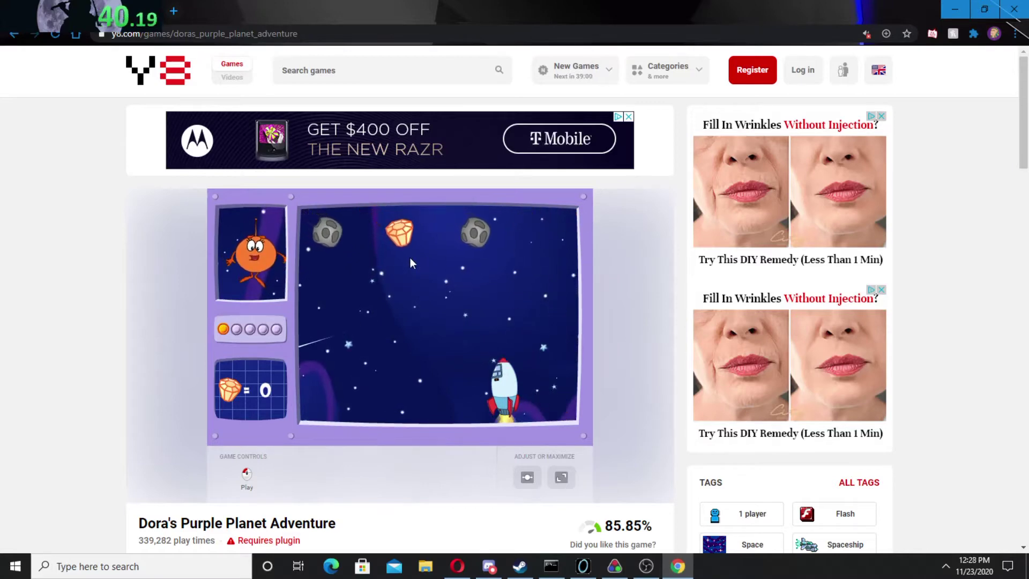
pyautogui.click(405, 250)
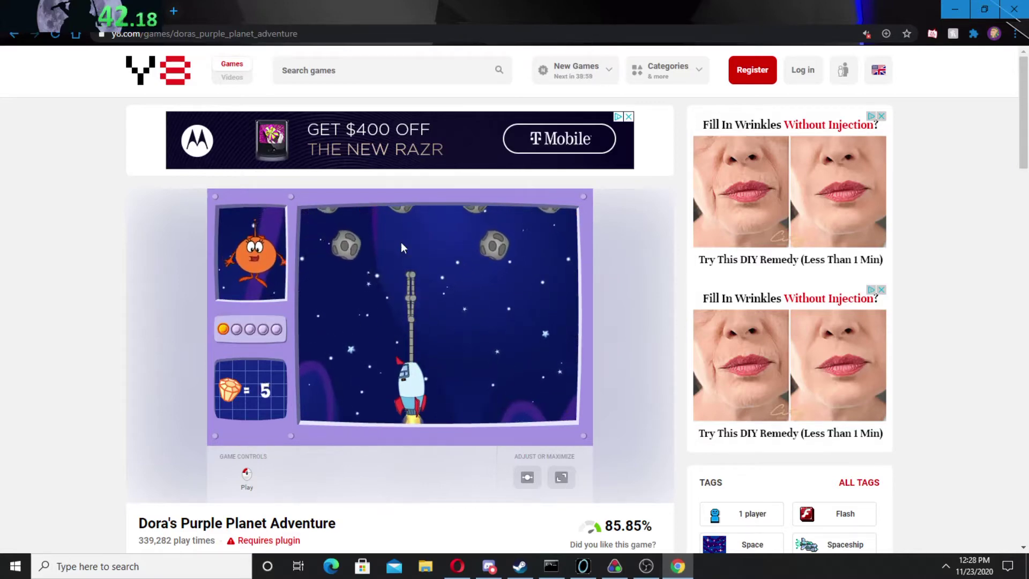
pyautogui.click(305, 276)
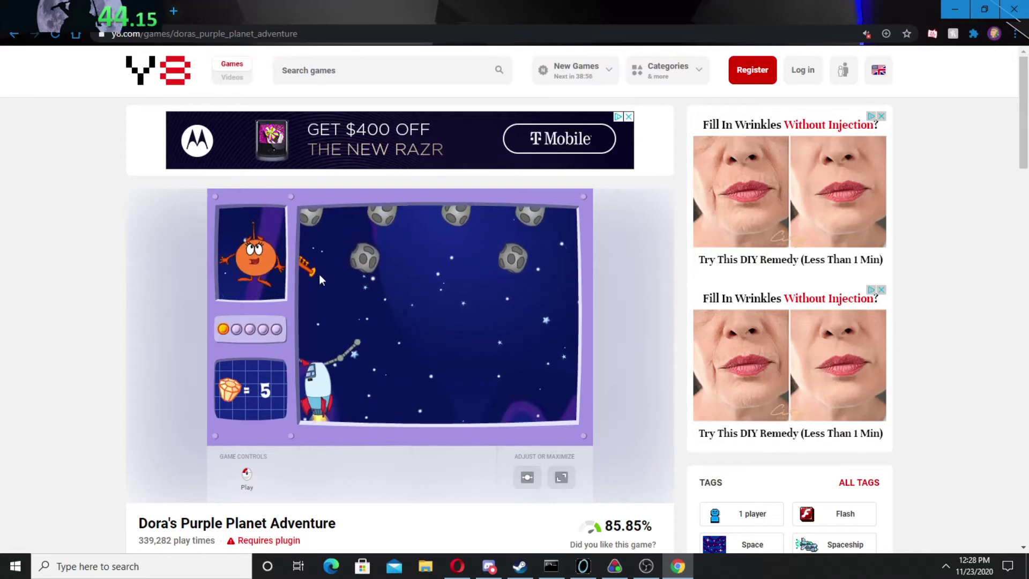
pyautogui.click(319, 274)
pyautogui.click(567, 239)
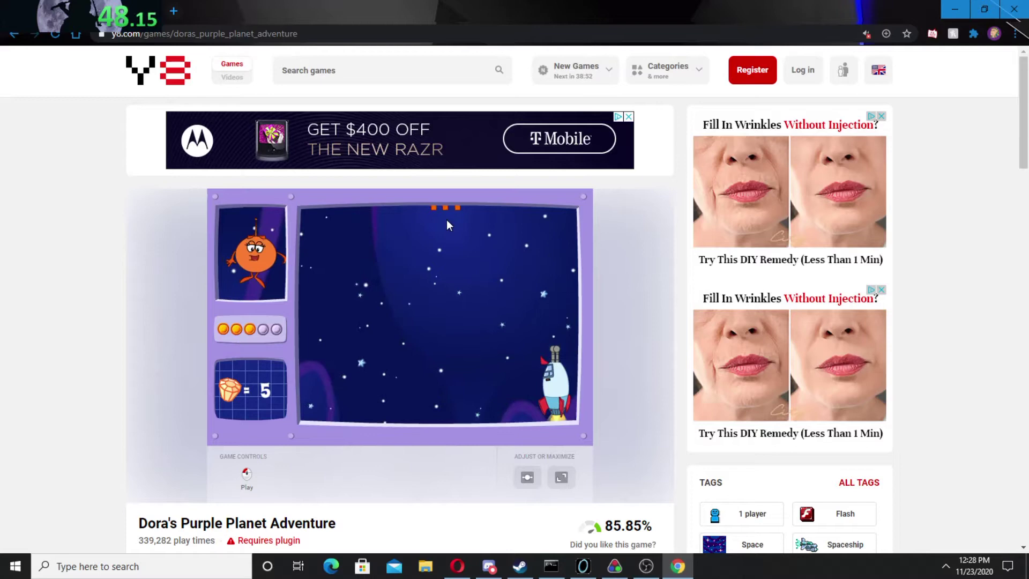
pyautogui.click(451, 208)
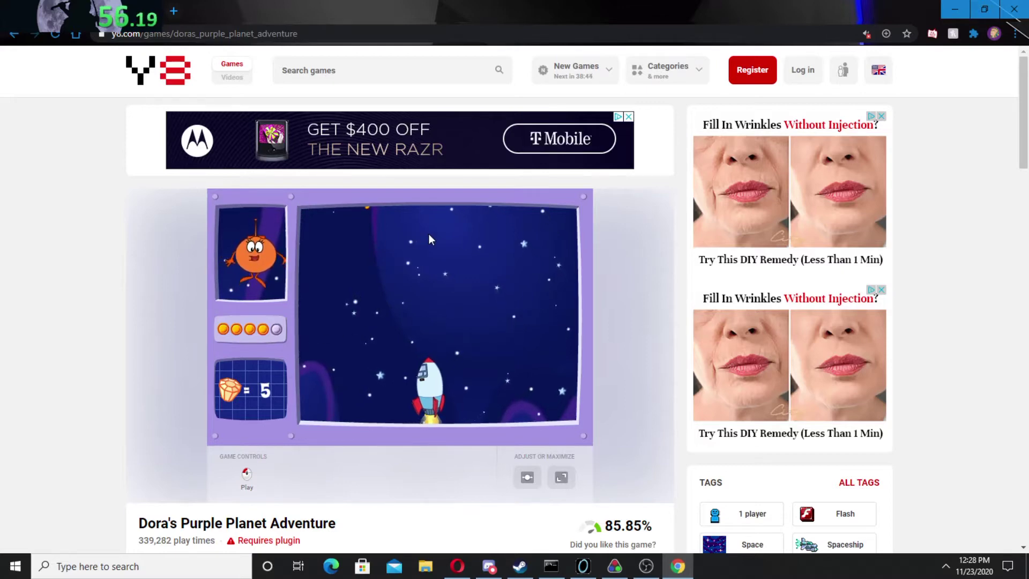
pyautogui.click(368, 205)
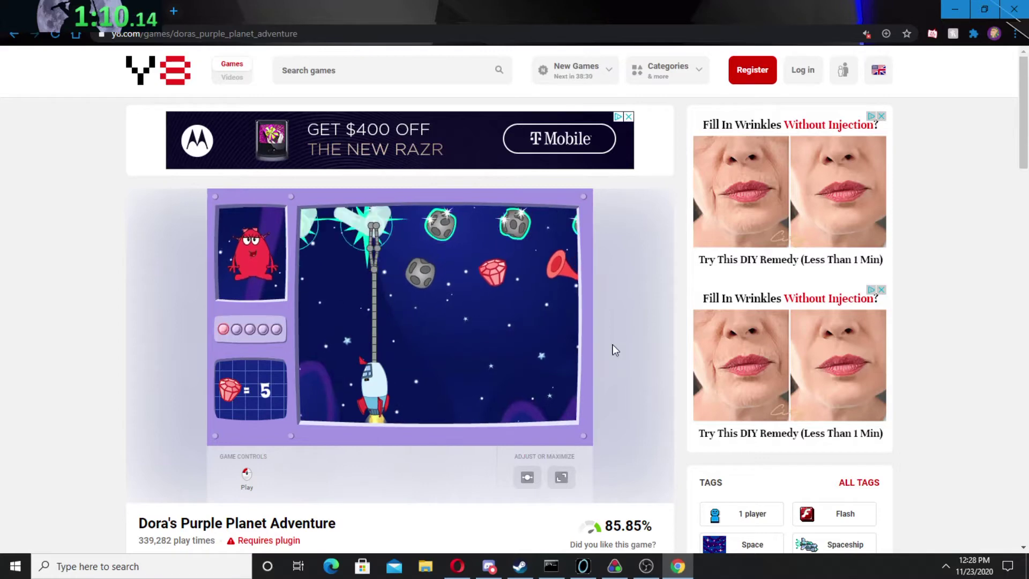
# Step: Grab the red trumpet on the right and the remaining red pieces along the top
pyautogui.click(562, 293)
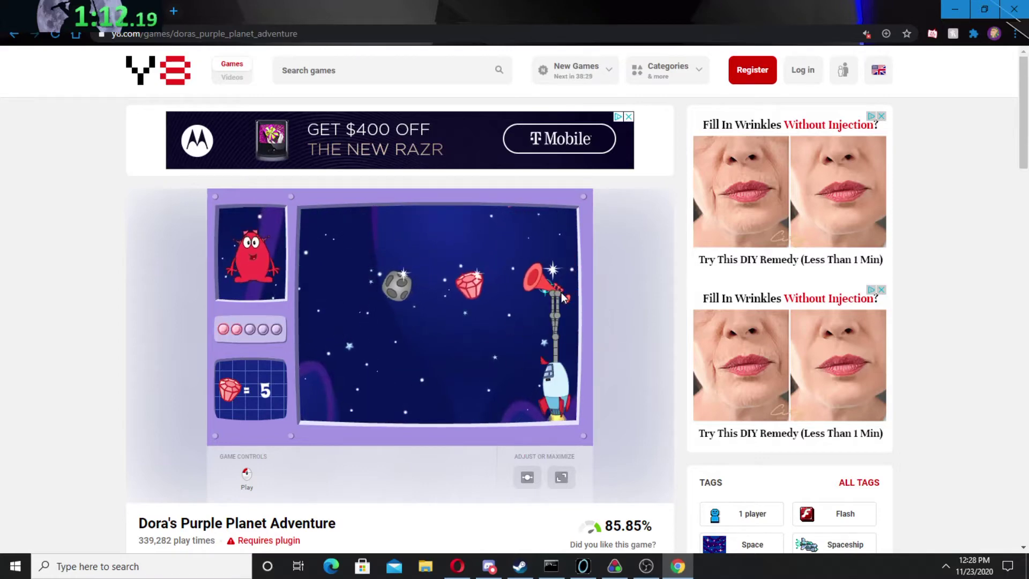
pyautogui.click(519, 206)
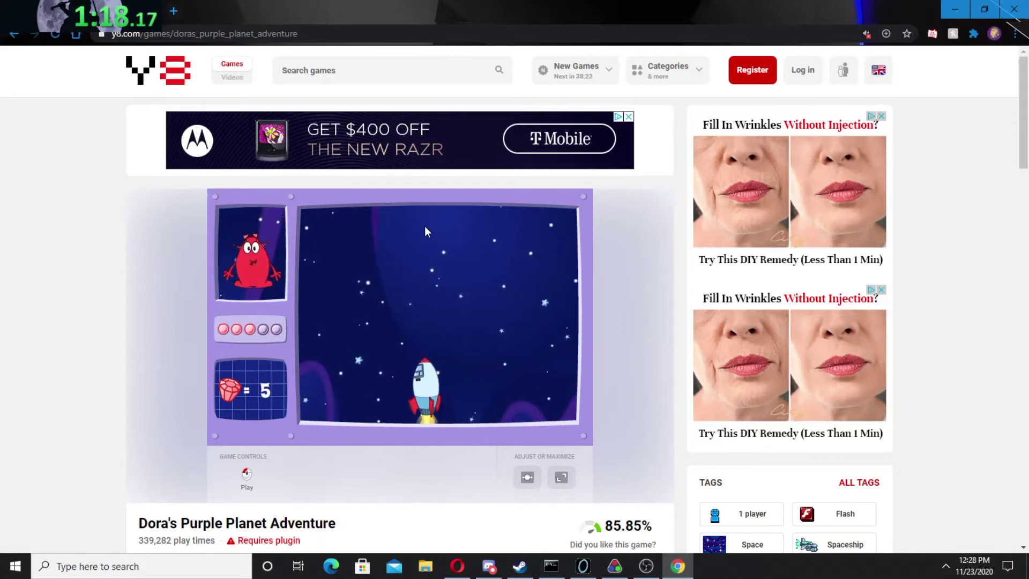
pyautogui.click(492, 229)
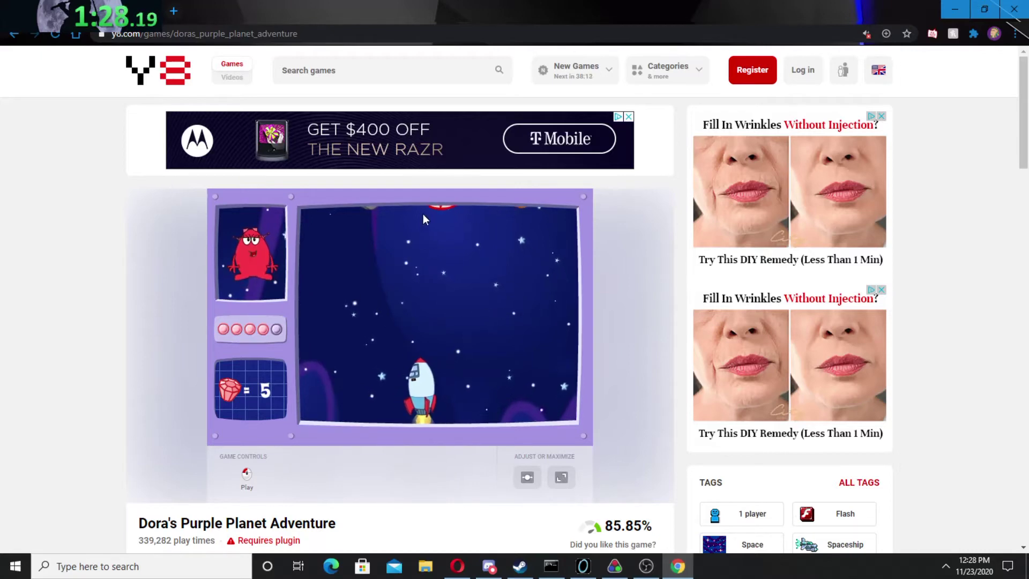
pyautogui.click(423, 225)
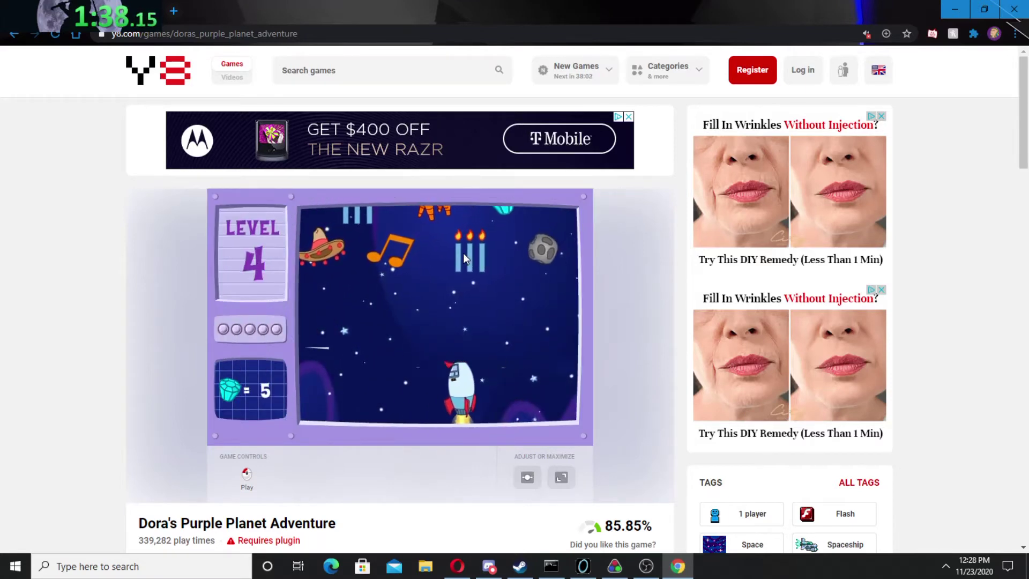
# Step: Line the rocket up under each blue alien piece and grab all five
pyautogui.click(463, 253)
pyautogui.click(389, 231)
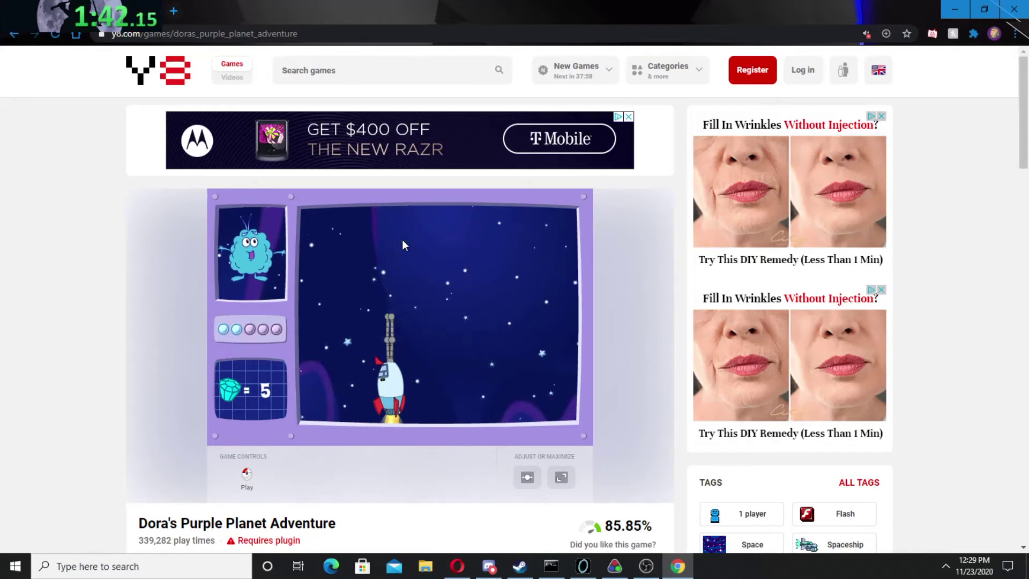
pyautogui.click(448, 252)
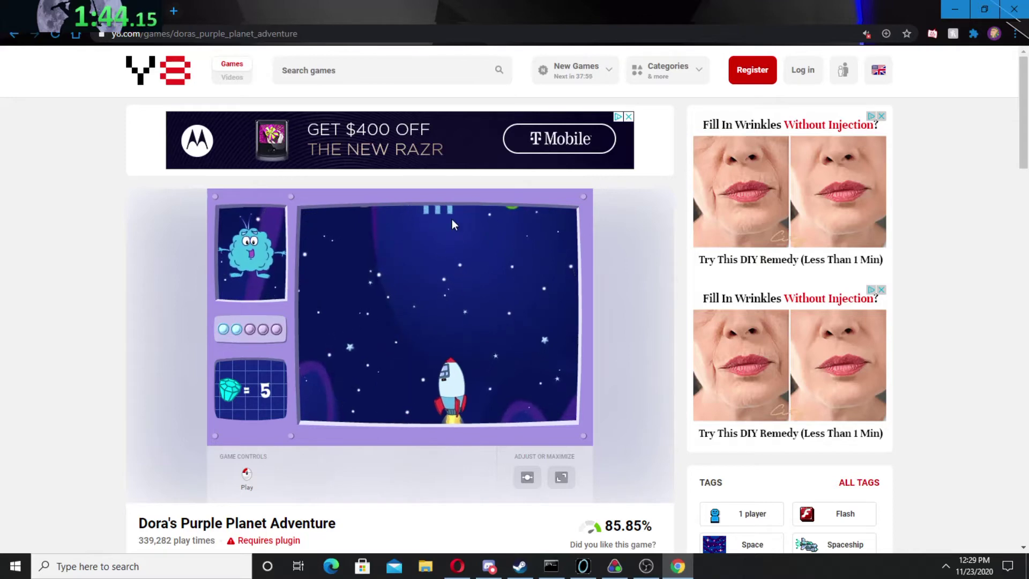
pyautogui.click(460, 237)
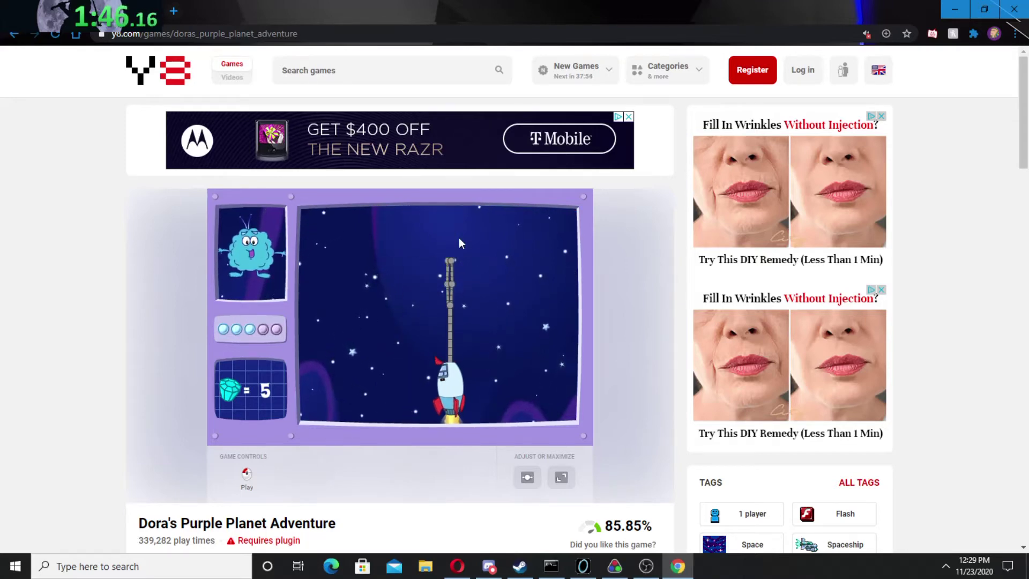
pyautogui.click(426, 260)
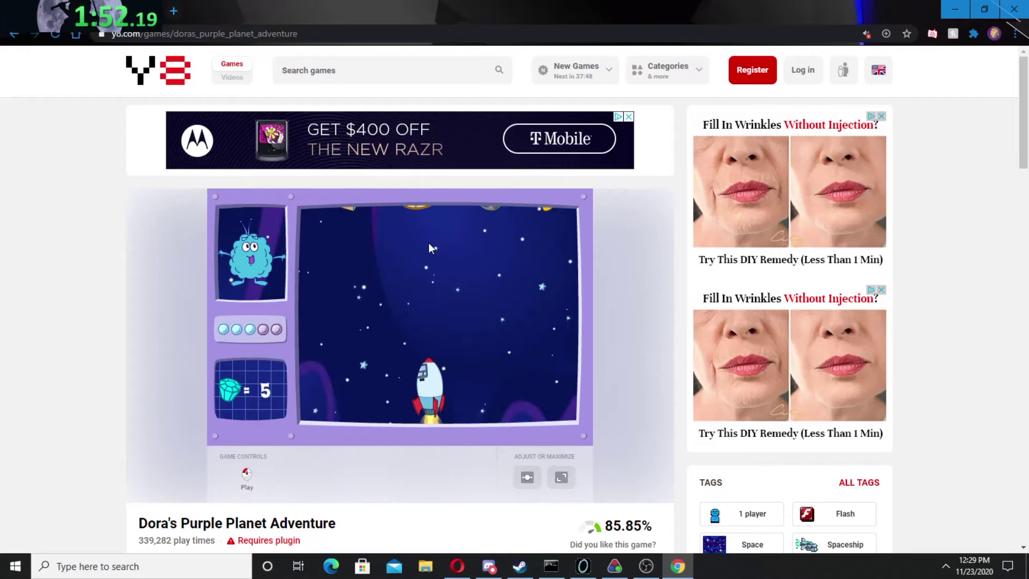
pyautogui.click(338, 215)
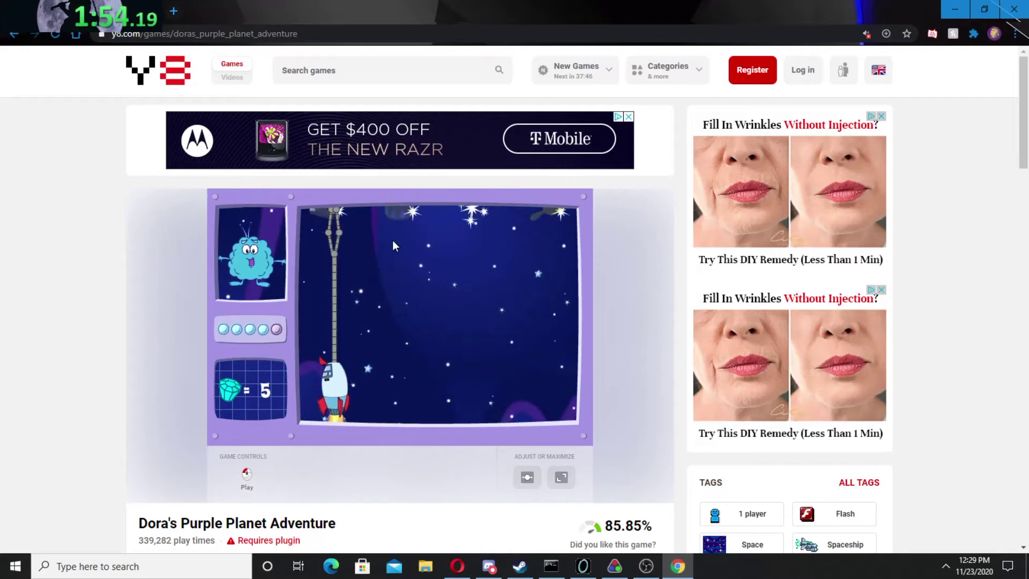
pyautogui.click(415, 235)
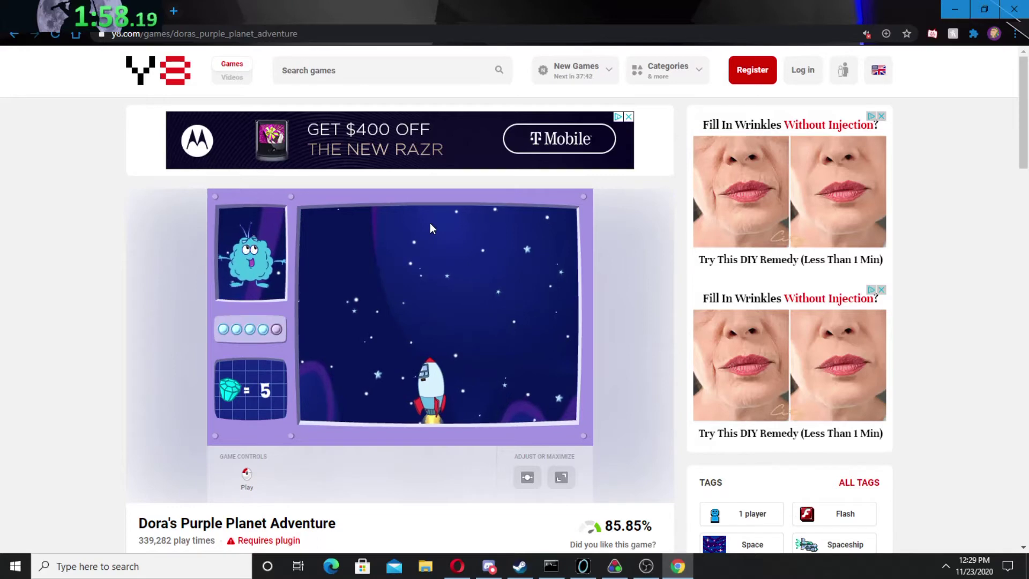
pyautogui.click(430, 223)
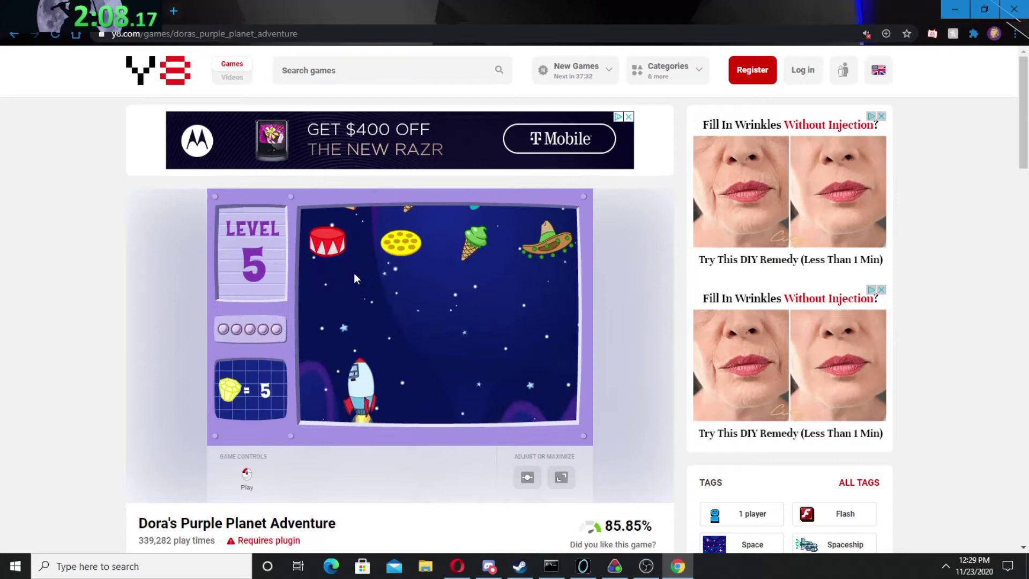
# Step: Skip the cutscene, then grab the five yellow pieces across the top
pyautogui.click(385, 253)
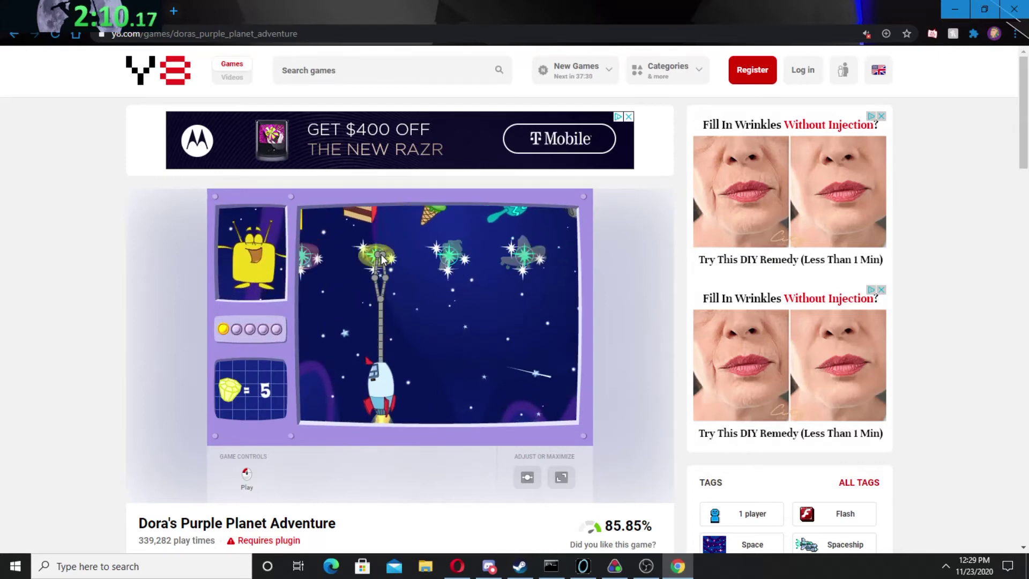
pyautogui.click(312, 228)
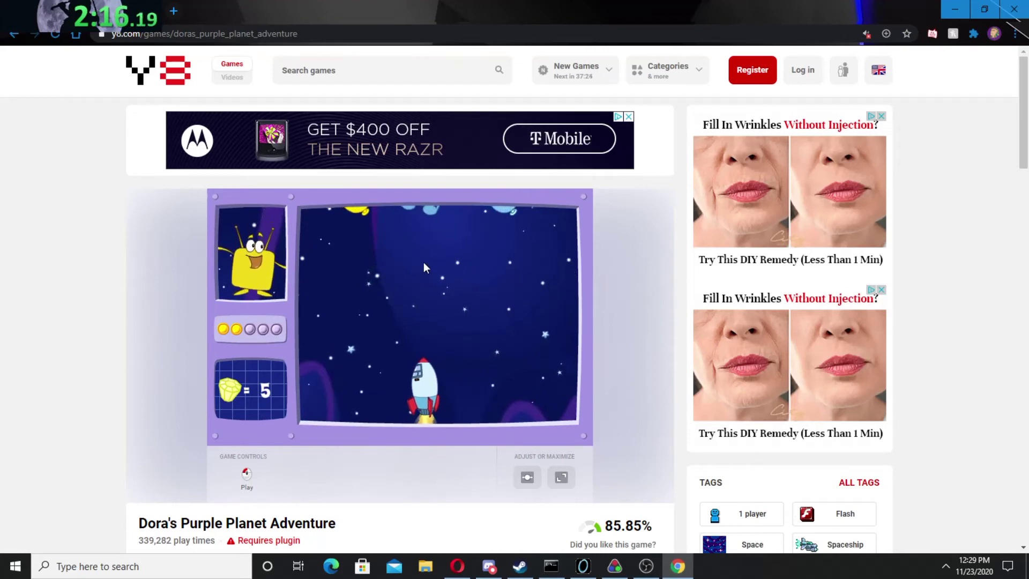
pyautogui.click(385, 241)
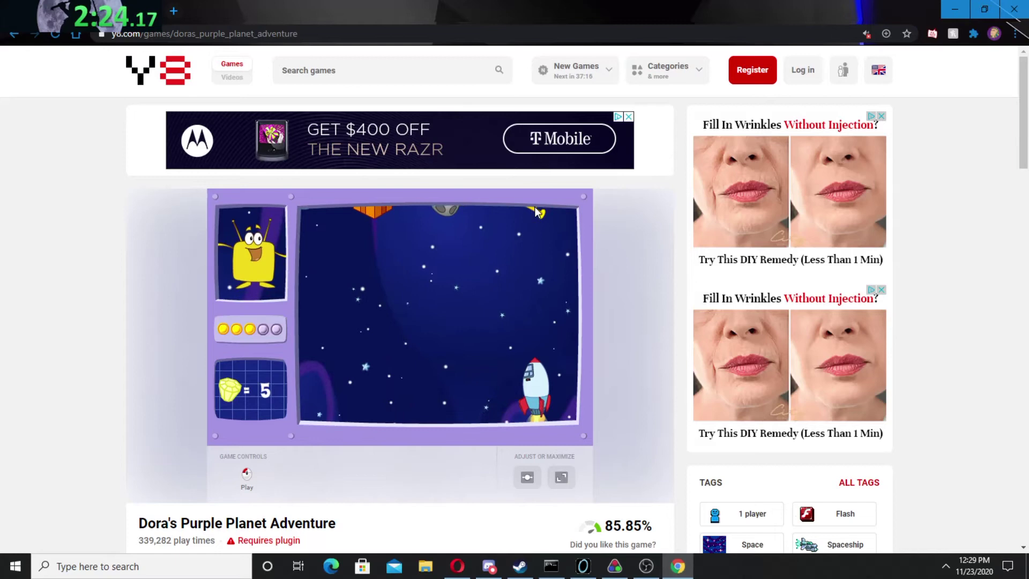
pyautogui.click(540, 213)
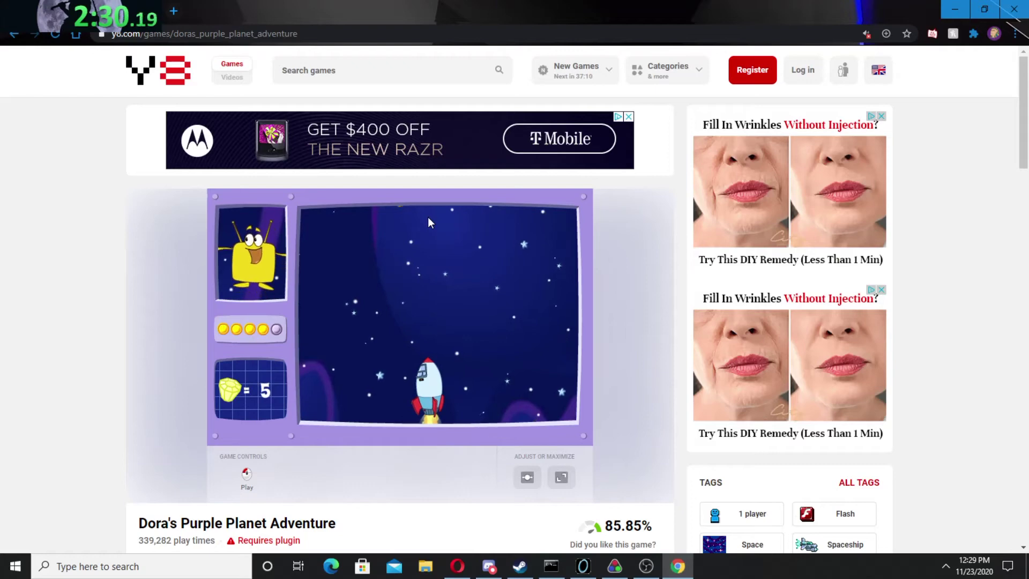
pyautogui.click(415, 208)
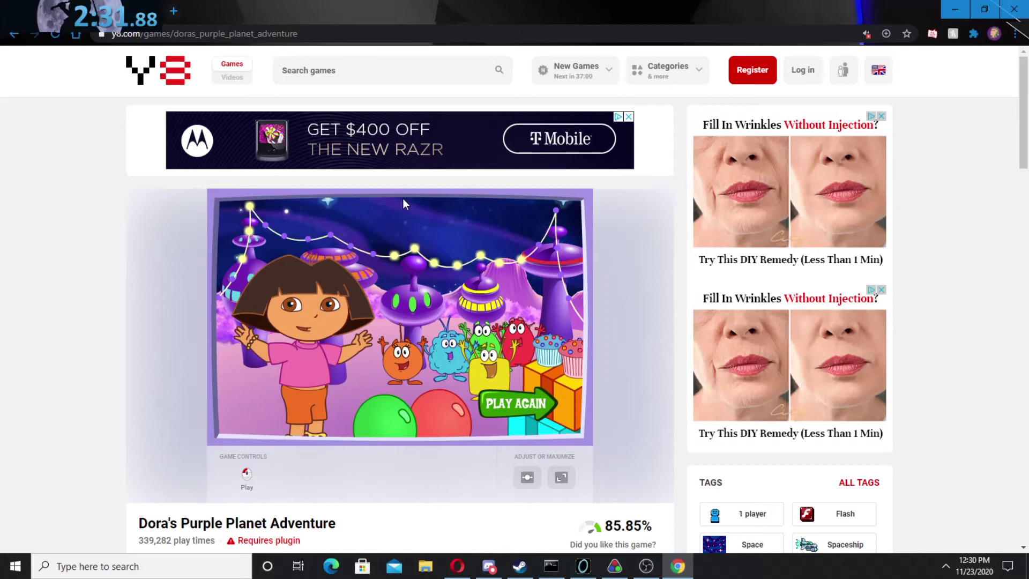
# Step: Switch to the other Opera window and load speedrun.com in a new tab from Speed Dial
pyautogui.click(459, 567)
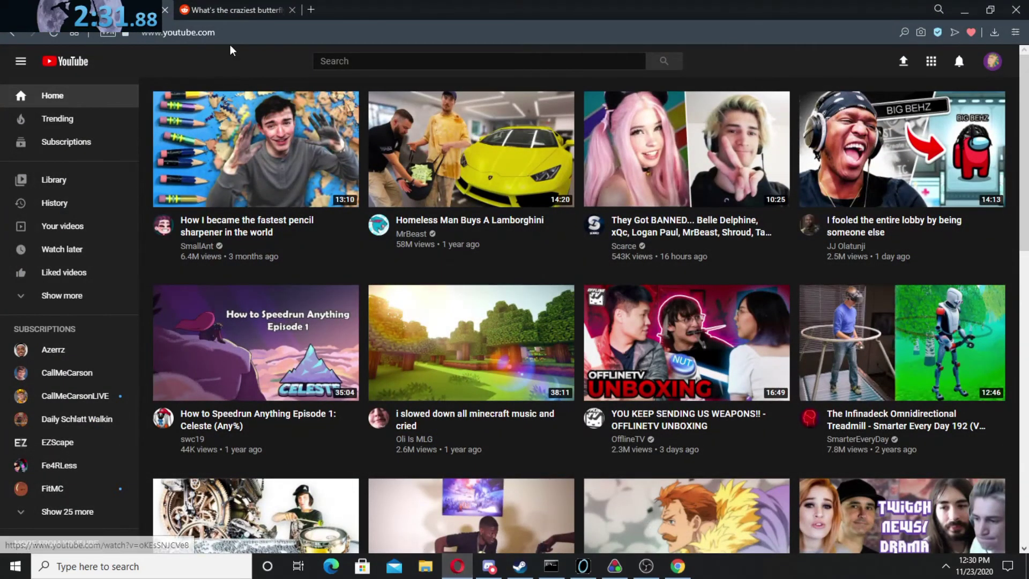
pyautogui.click(311, 10)
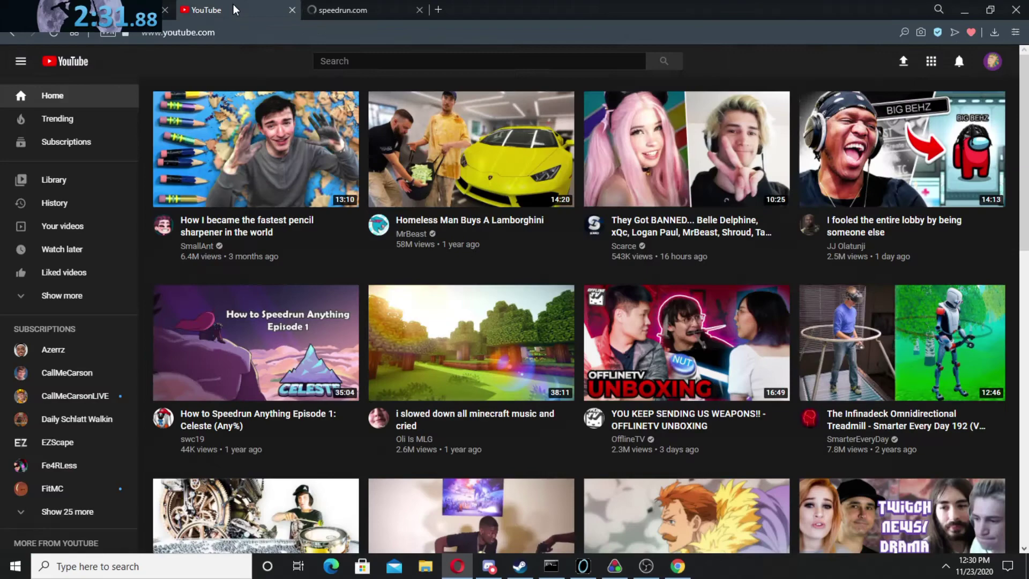
pyautogui.click(346, 10)
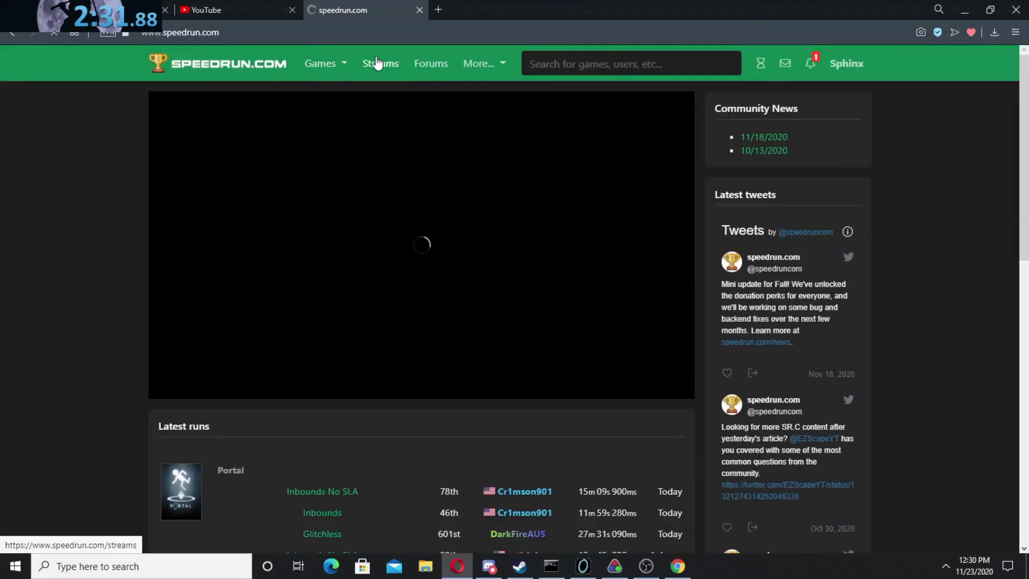
# Step: Pick Dora's Purple Planet Adventure from the followed-games dropdown on speedrun.com
pyautogui.click(322, 63)
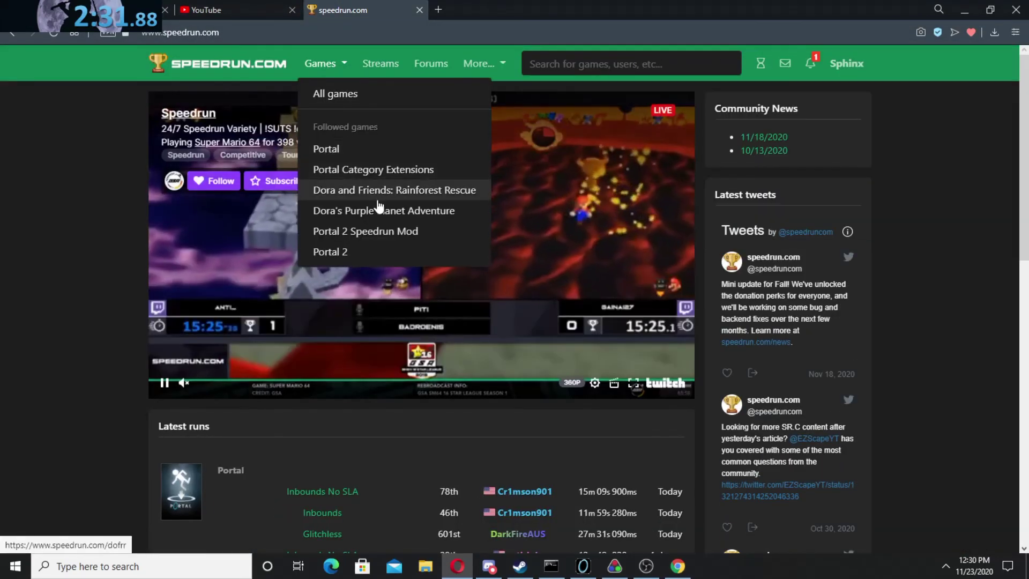
pyautogui.click(377, 210)
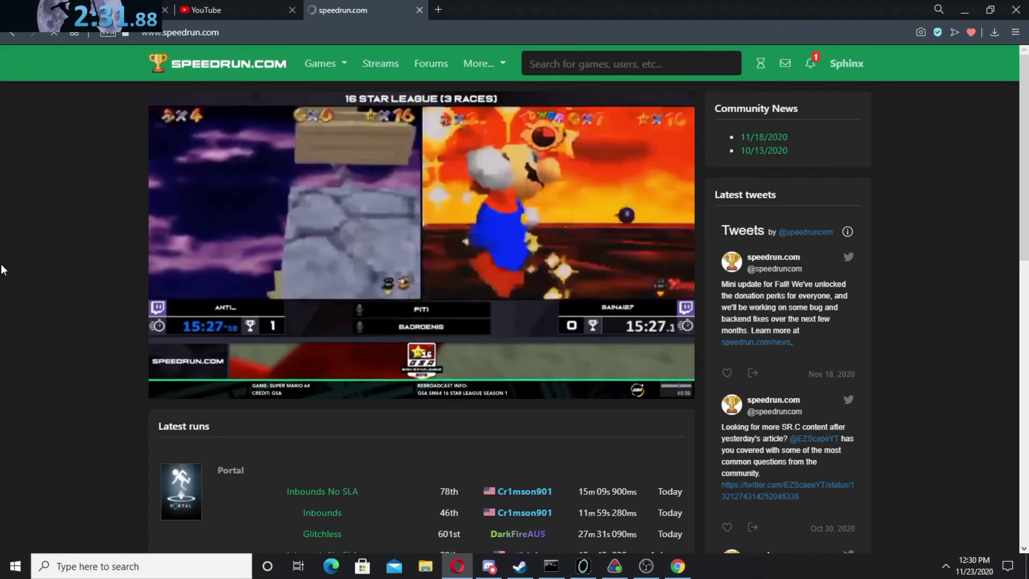